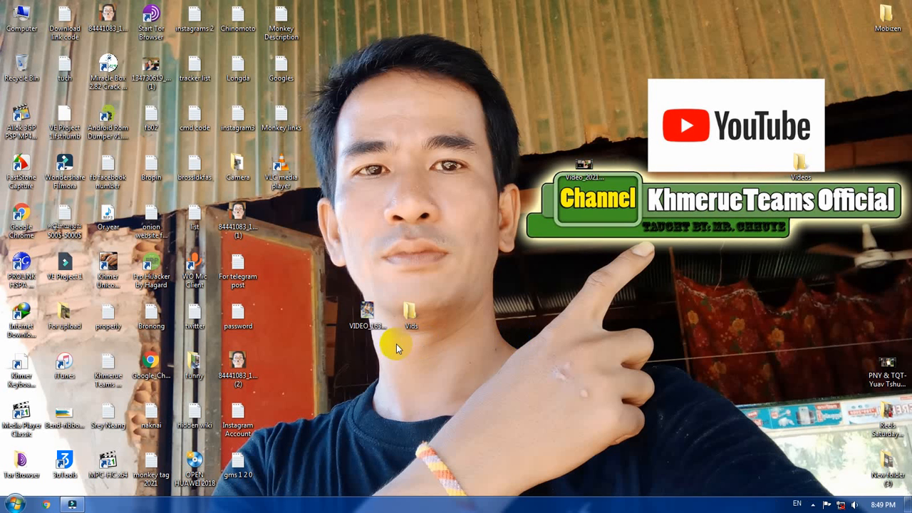
Play VIDEO_1636980880443.mp4 from the desktop, lower the playback volume to 65%, and close the player.
{"action": "left_click", "coordinate": [374, 312]}
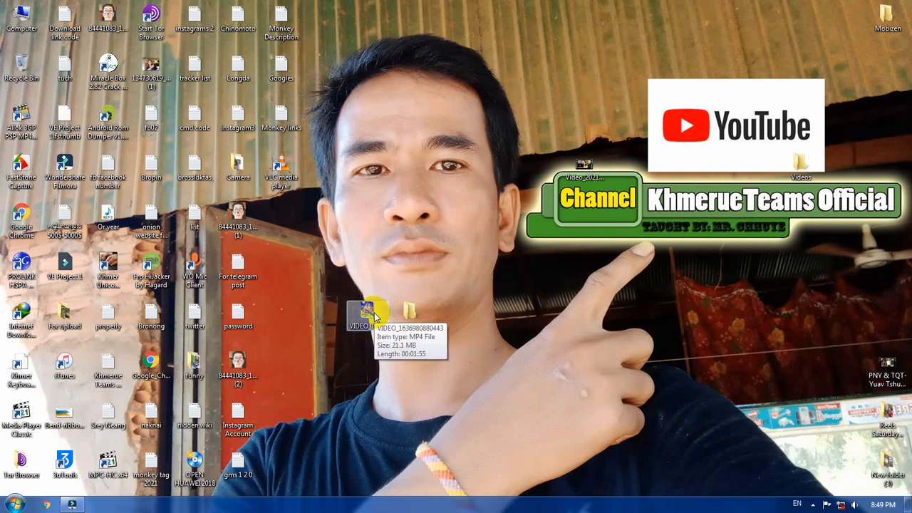
{"action": "double_click", "coordinate": [375, 313]}
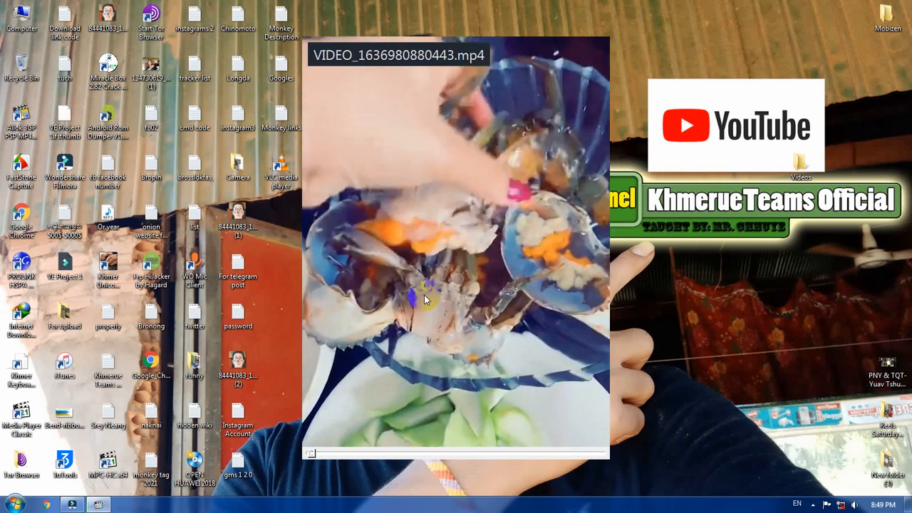
{"action": "scroll", "coordinate": [424, 295], "scroll_direction": "up", "scroll_amount": 1}
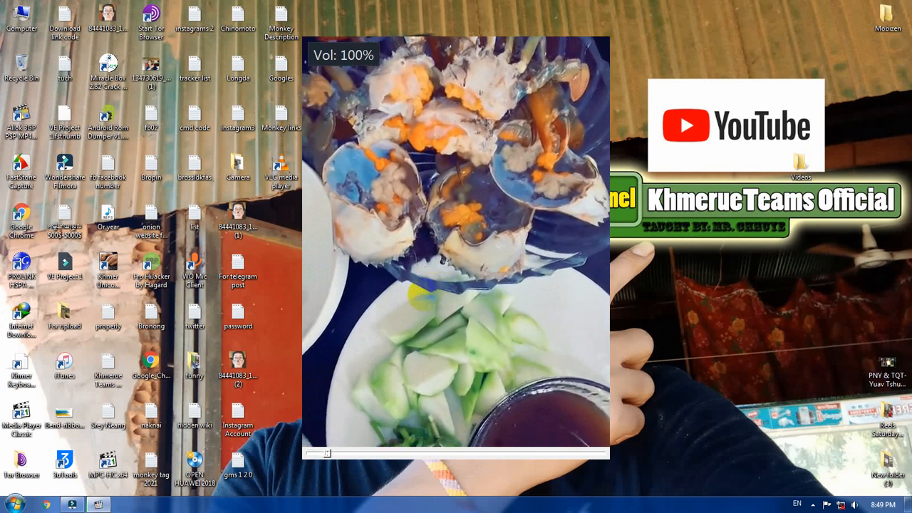
{"action": "scroll", "coordinate": [456, 242], "scroll_direction": "down", "scroll_amount": 2}
{"action": "scroll", "coordinate": [450, 243], "scroll_direction": "down", "scroll_amount": 5}
{"action": "left_click_drag", "start_coordinate": [450, 244], "coordinate": [413, 310]}
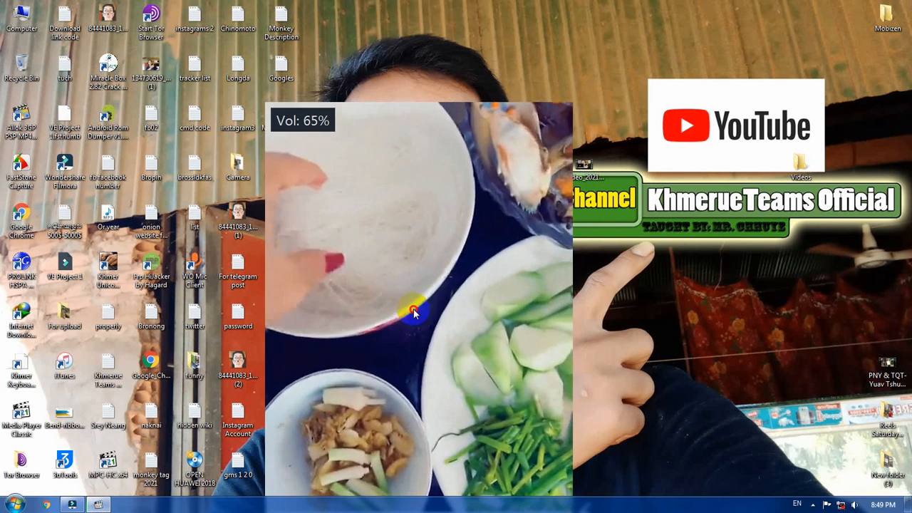
{"action": "key", "text": "alt+F4"}
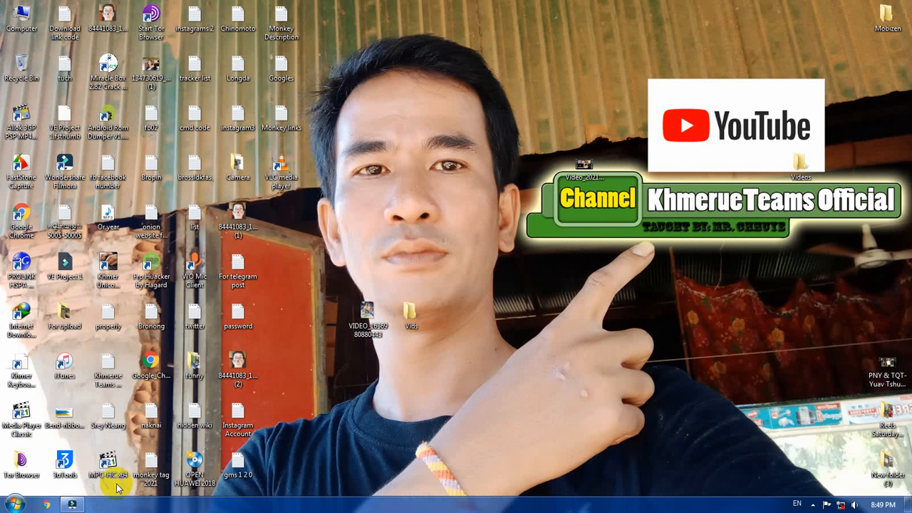
{"action": "left_click", "coordinate": [73, 505]}
{"action": "left_click", "coordinate": [74, 504]}
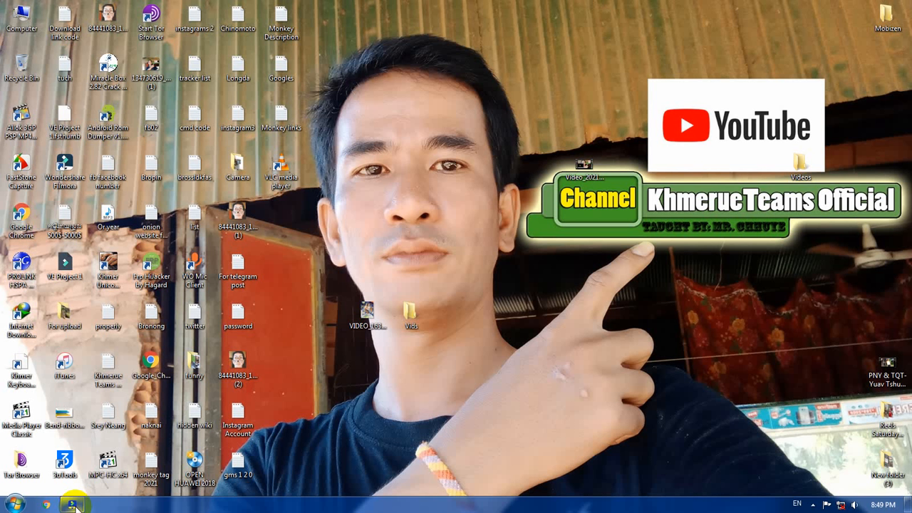
{"action": "left_click", "coordinate": [368, 312]}
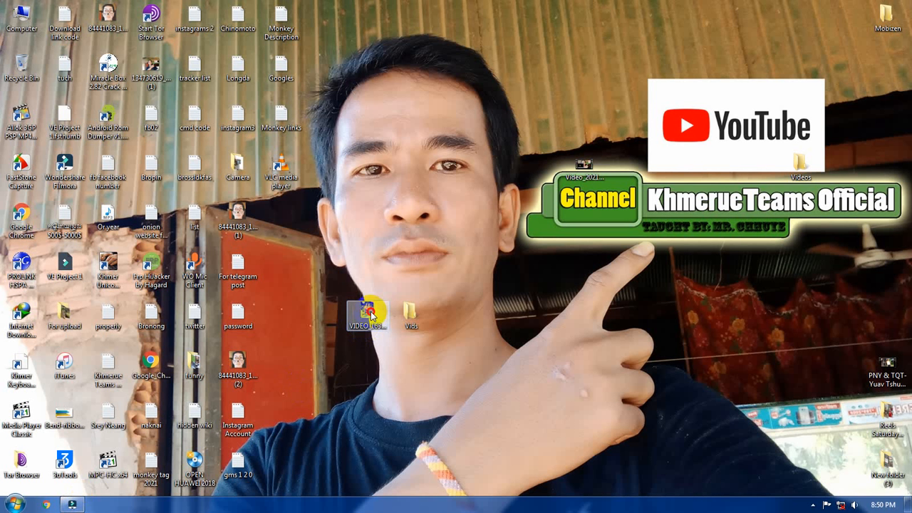
{"action": "left_click_drag", "start_coordinate": [368, 312], "coordinate": [97, 389]}
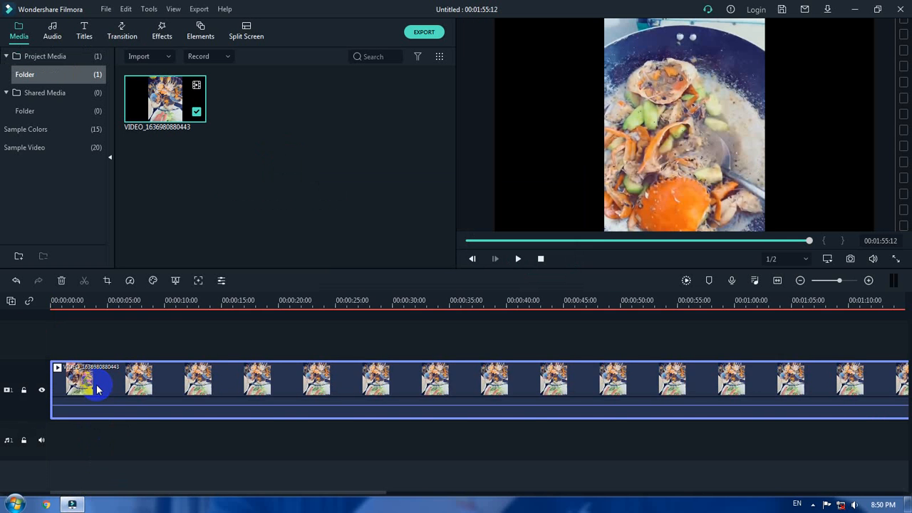
{"action": "left_click_drag", "start_coordinate": [779, 307], "coordinate": [269, 324]}
{"action": "left_click", "coordinate": [394, 302]}
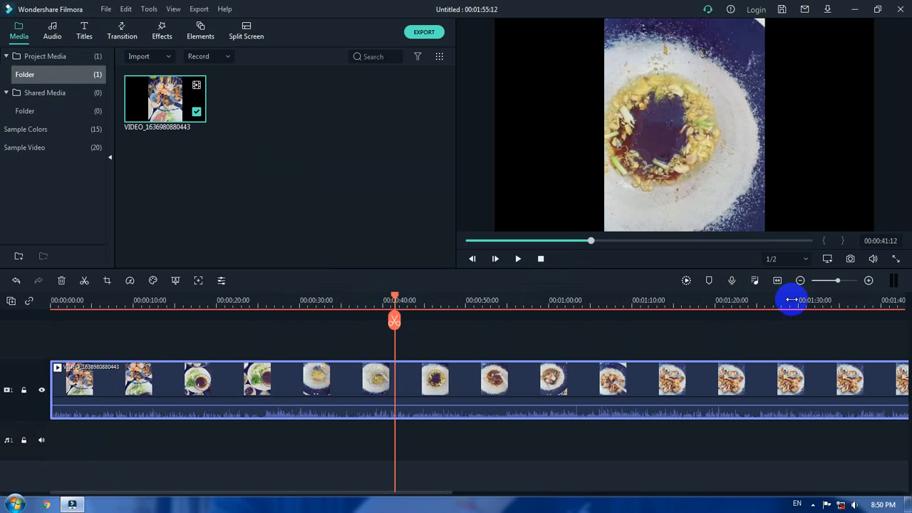
{"action": "left_click_drag", "start_coordinate": [790, 301], "coordinate": [402, 312]}
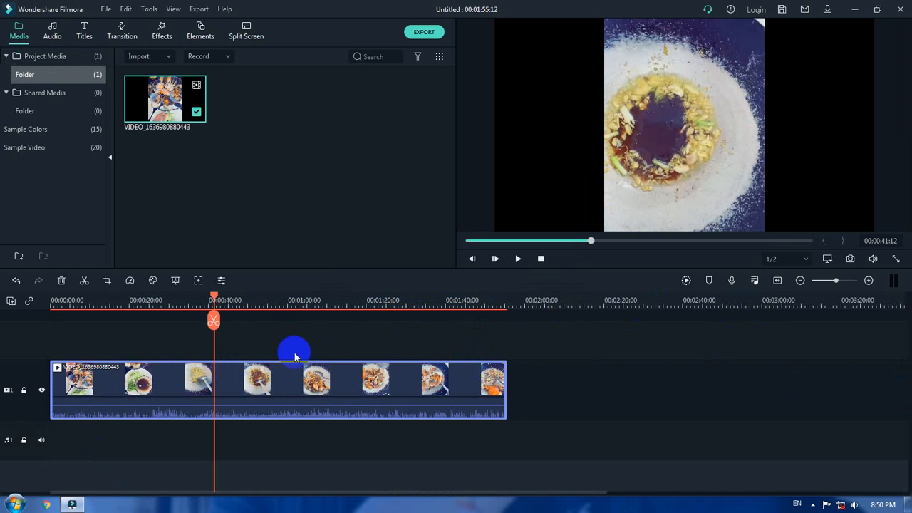
Lower the clip's audio volume on the timeline to silence and play a few seconds to check it.
{"action": "left_click", "coordinate": [856, 504]}
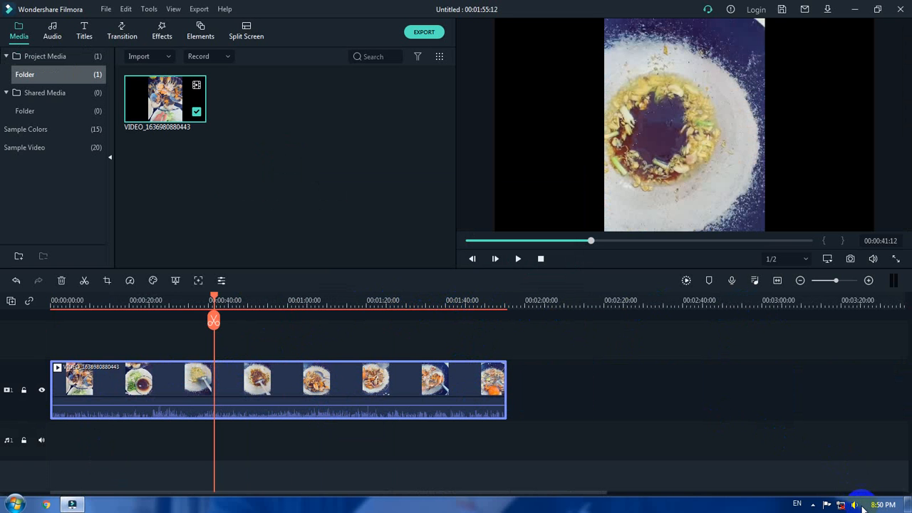
{"action": "left_click", "coordinate": [417, 283]}
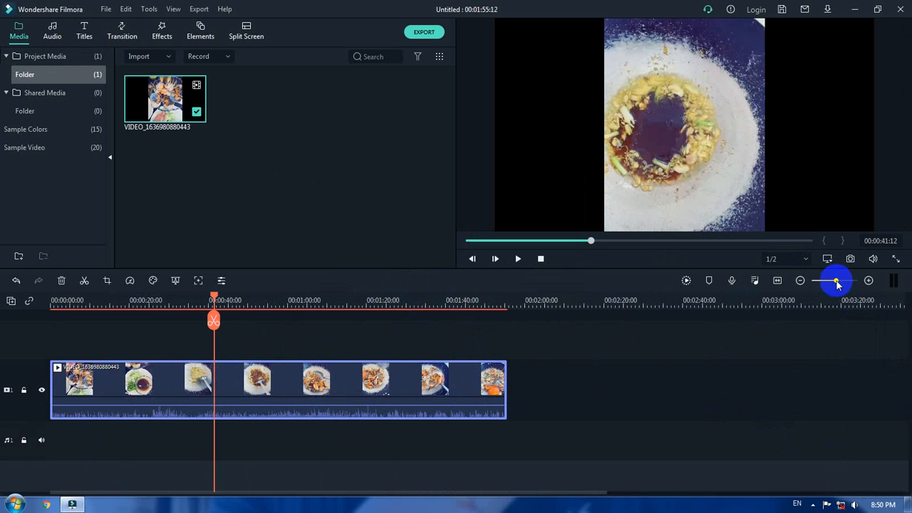
{"action": "left_click_drag", "start_coordinate": [326, 403], "coordinate": [321, 427]}
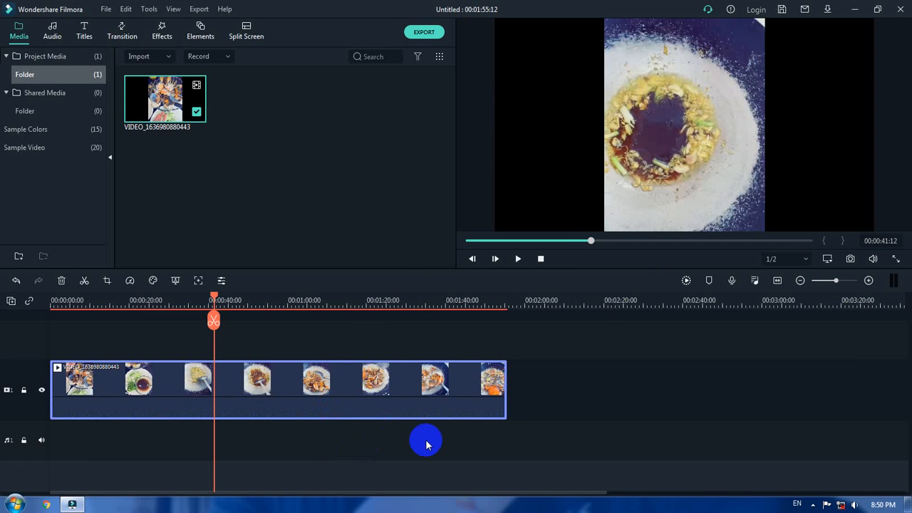
{"action": "key", "text": "space"}
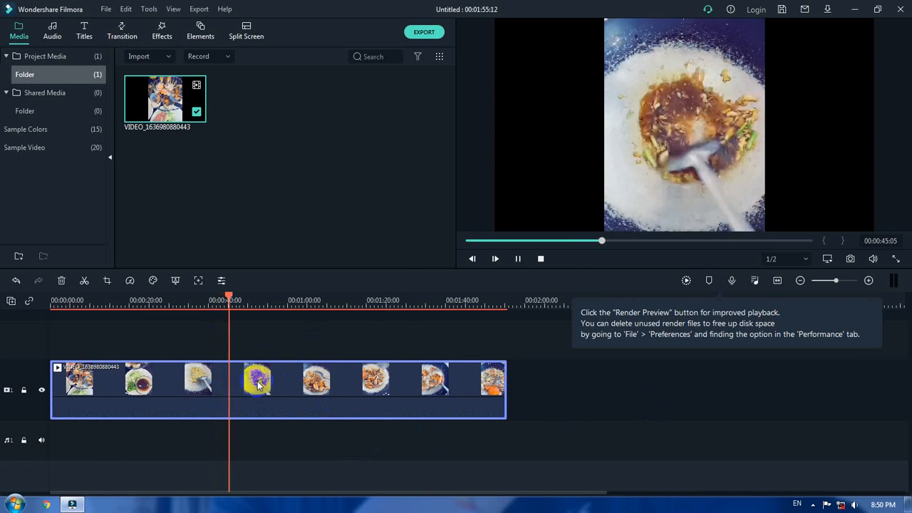
{"action": "left_click", "coordinate": [283, 386]}
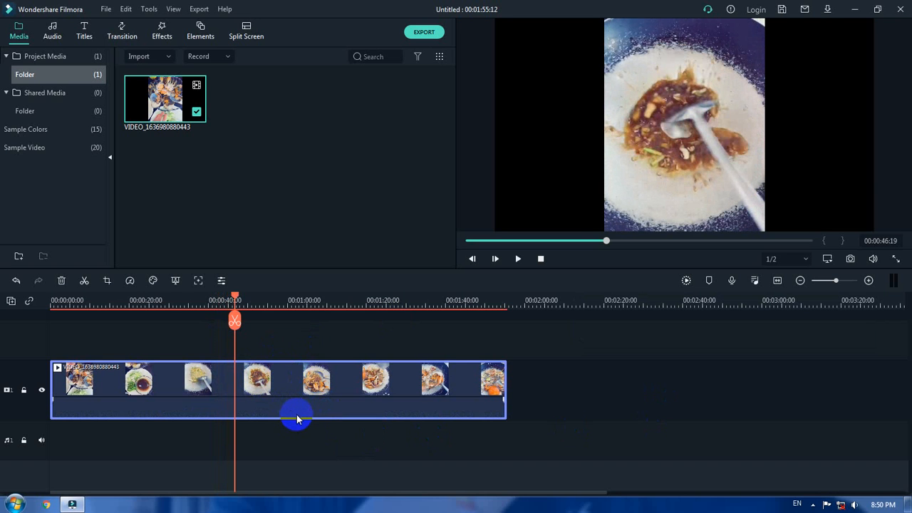
Raise the timeline clip's audio volume to about 3.56 dB.
{"action": "mouse_move", "coordinate": [297, 417]}
{"action": "left_click_drag", "start_coordinate": [298, 417], "coordinate": [300, 405]}
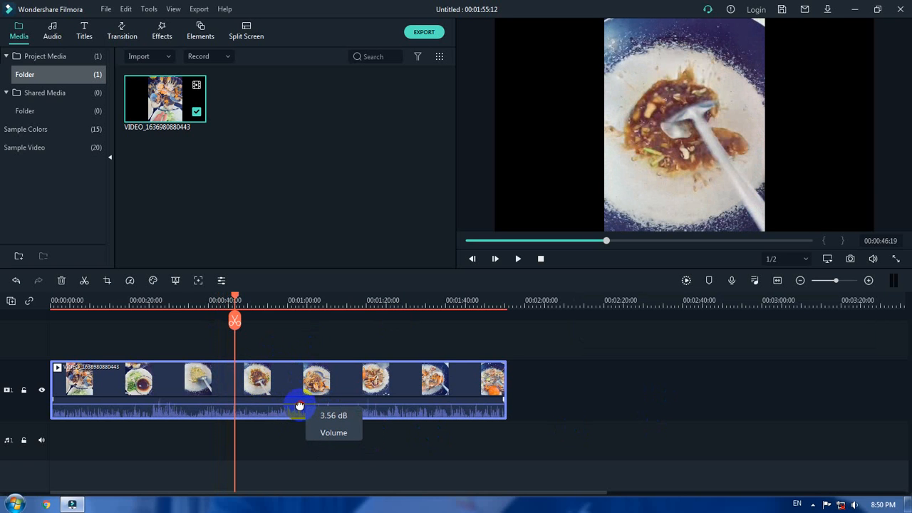
Slow the whole clip to a custom speed of 0.31x with ripple edit on, and preview a few seconds.
{"action": "right_click", "coordinate": [340, 383]}
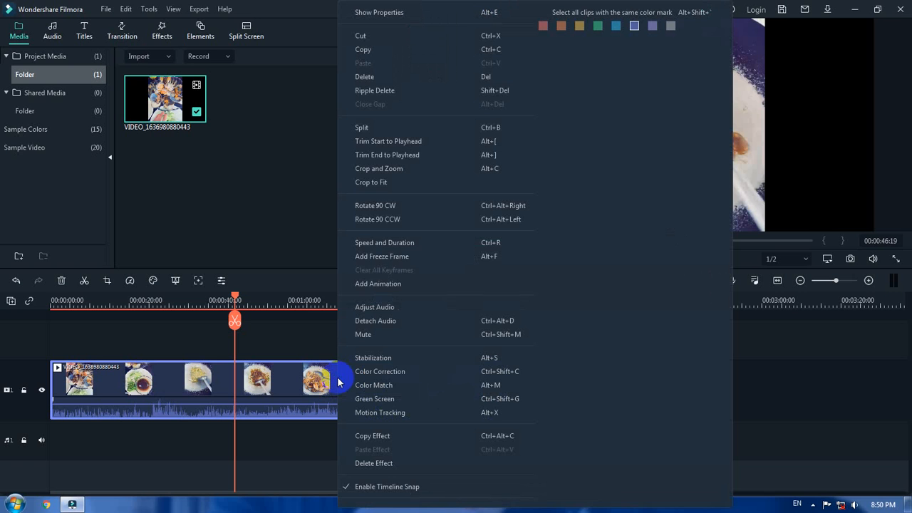
{"action": "left_click", "coordinate": [436, 243]}
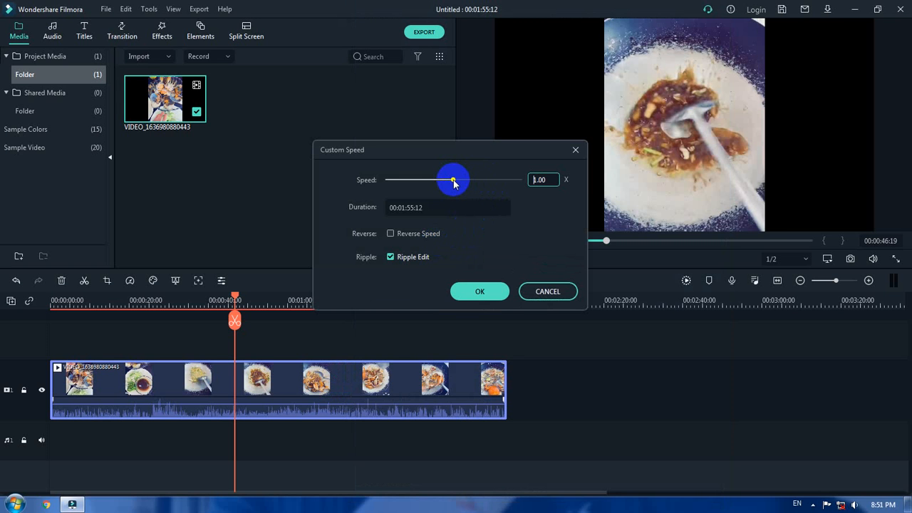
{"action": "left_click_drag", "start_coordinate": [454, 182], "coordinate": [407, 180]}
{"action": "left_click", "coordinate": [475, 291]}
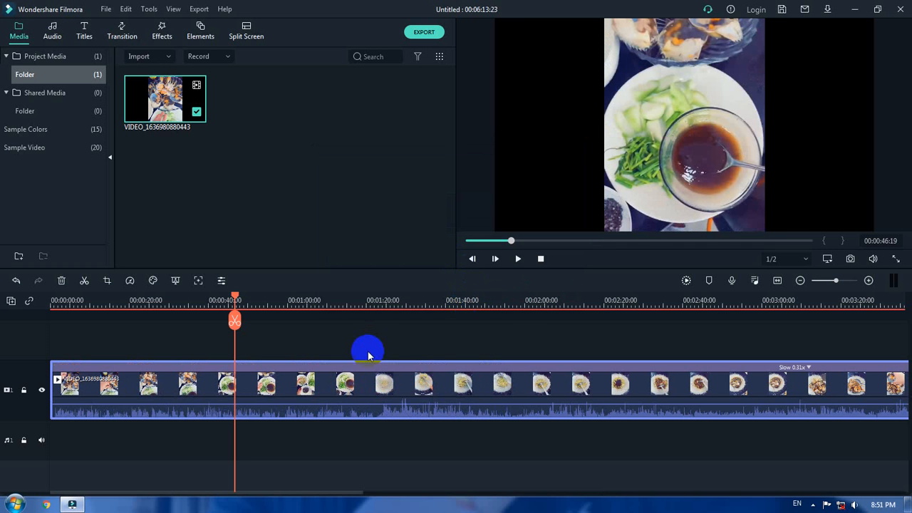
{"action": "key", "text": "space"}
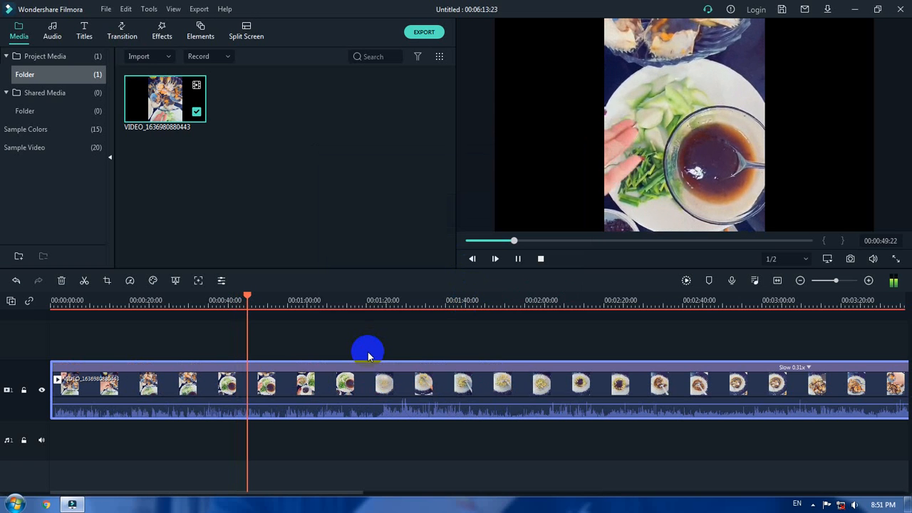
{"action": "key", "text": "space"}
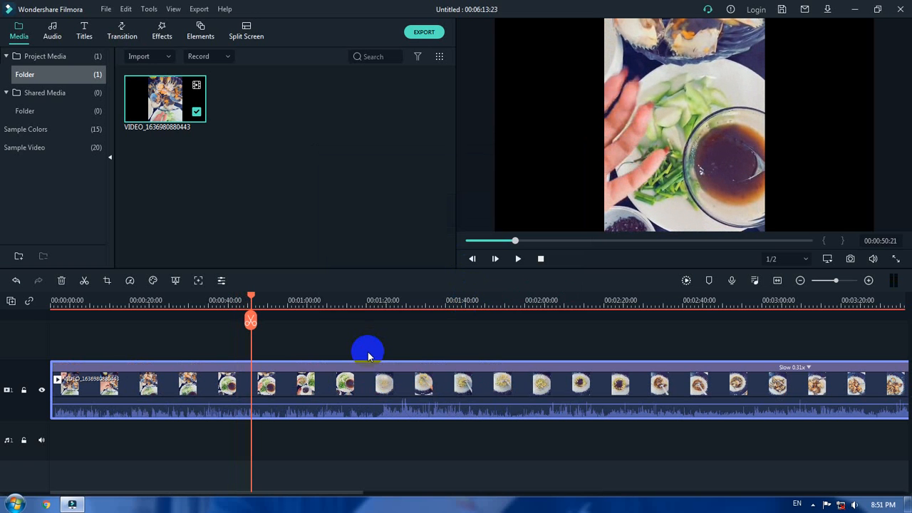
Set the clip's custom speed back to normal at 1.00x and play a short part of it.
{"action": "right_click", "coordinate": [366, 390]}
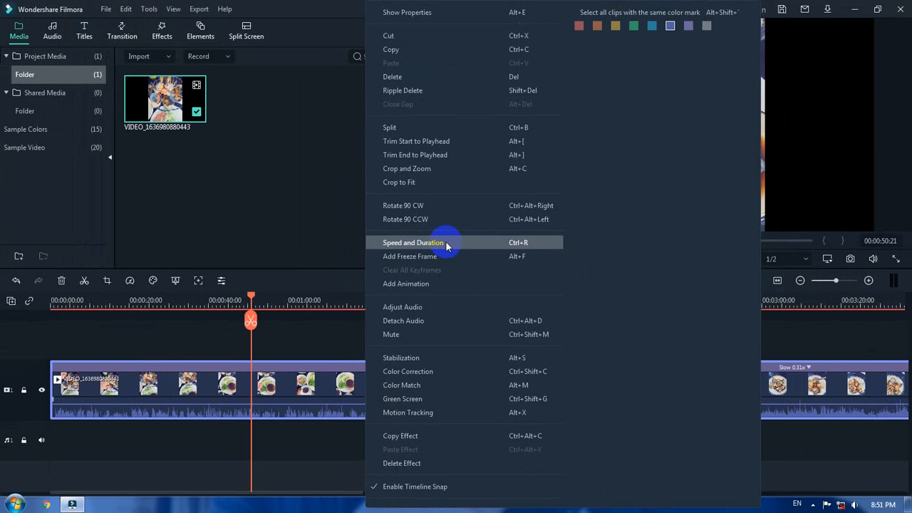
{"action": "left_click", "coordinate": [456, 259]}
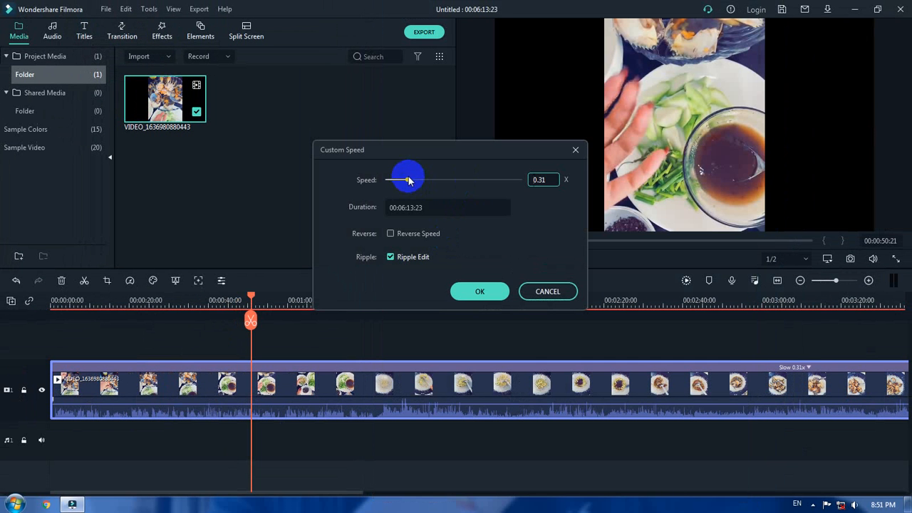
{"action": "left_click_drag", "start_coordinate": [405, 179], "coordinate": [456, 183]}
{"action": "left_click_drag", "start_coordinate": [533, 182], "coordinate": [542, 180]}
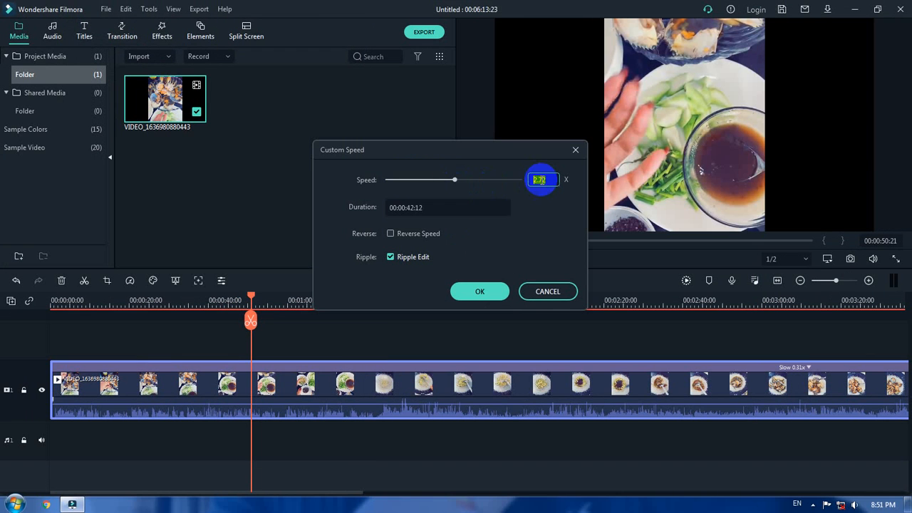
{"action": "type", "text": "1"}
{"action": "key", "text": "Return"}
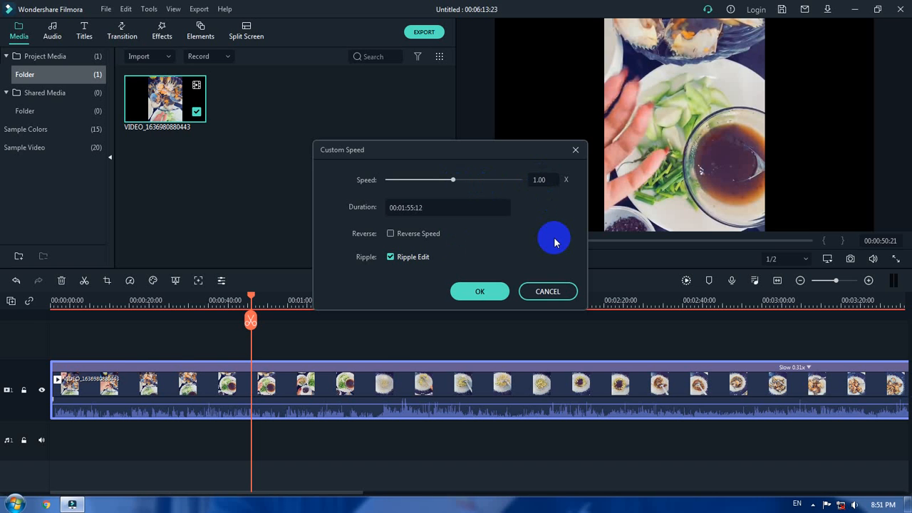
{"action": "left_click", "coordinate": [494, 290]}
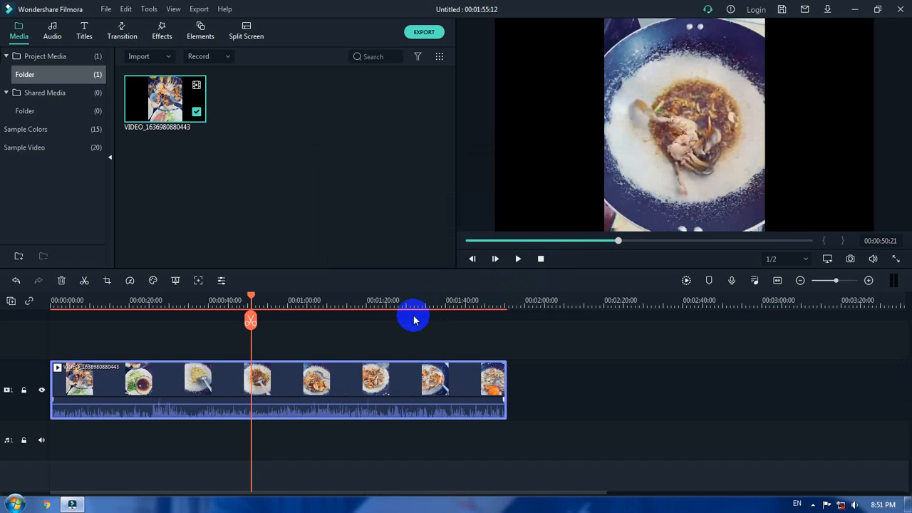
{"action": "key", "text": "space"}
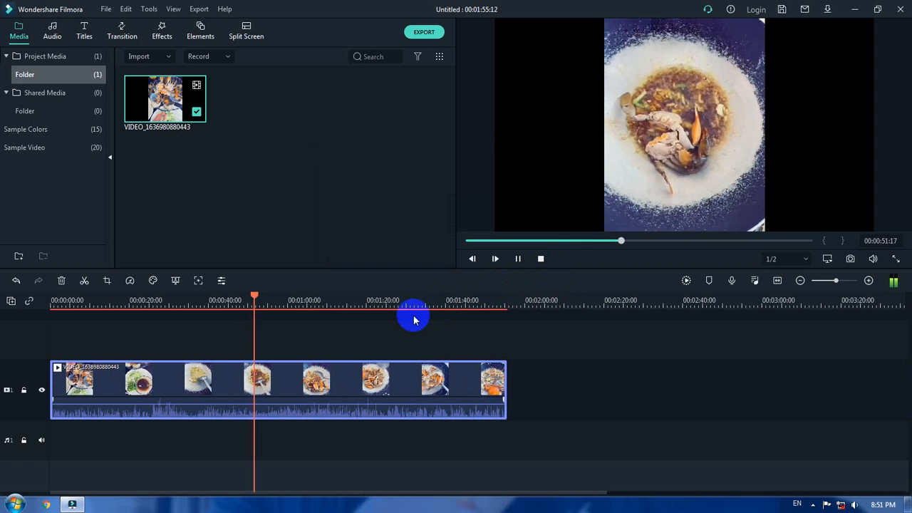
{"action": "key", "text": "space"}
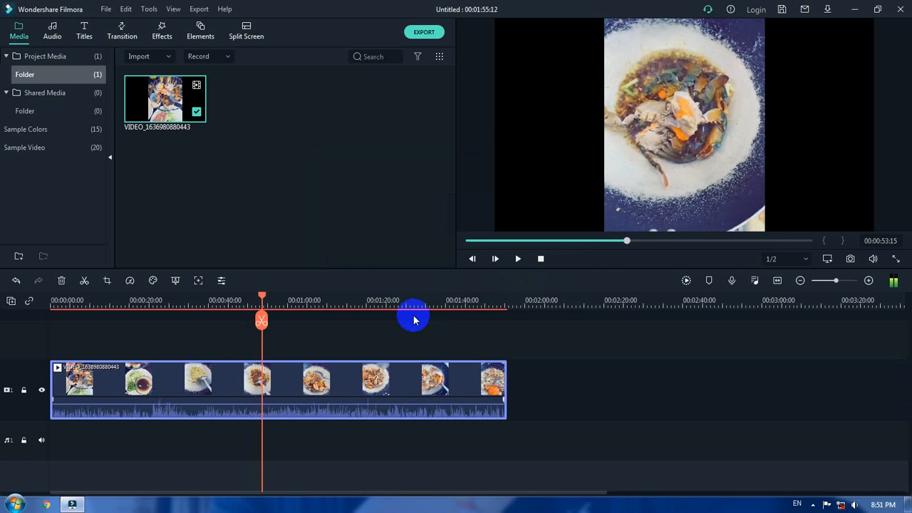
Set the clip's custom speed to 0.5x and preview the slow-motion playback.
{"action": "right_click", "coordinate": [364, 385]}
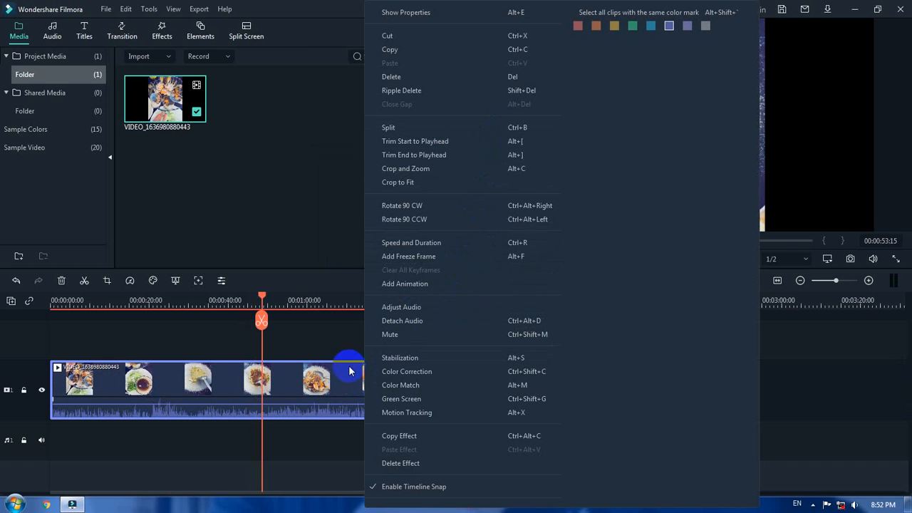
{"action": "left_click", "coordinate": [326, 380]}
{"action": "right_click", "coordinate": [326, 381]}
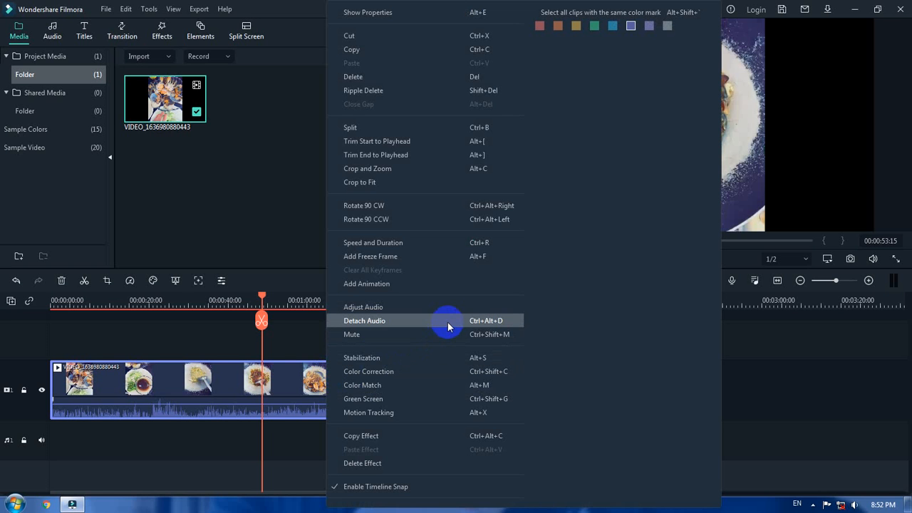
{"action": "left_click", "coordinate": [492, 242]}
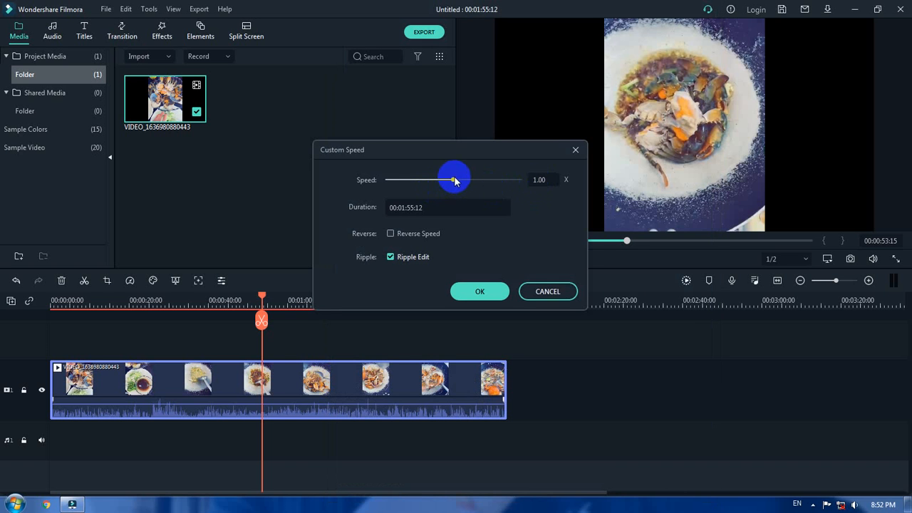
{"action": "double_click", "coordinate": [539, 179]}
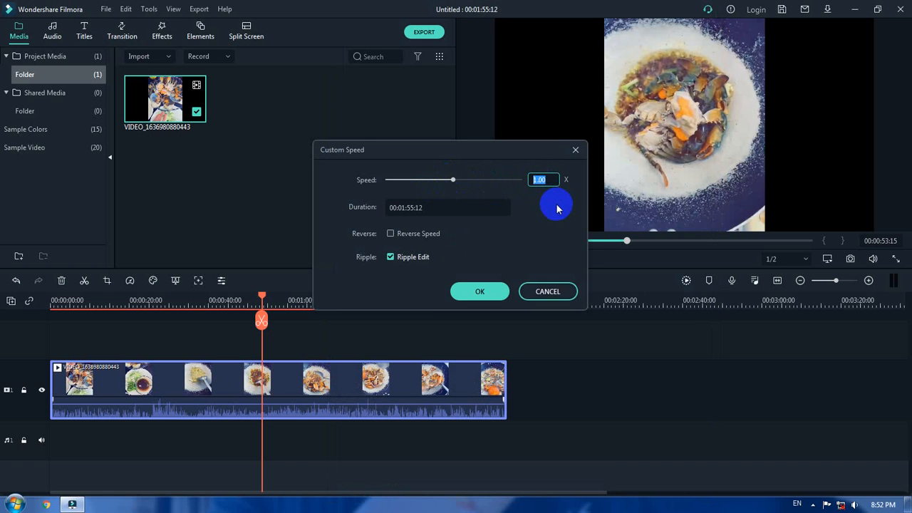
{"action": "type", "text": "0.5"}
{"action": "left_click", "coordinate": [475, 292]}
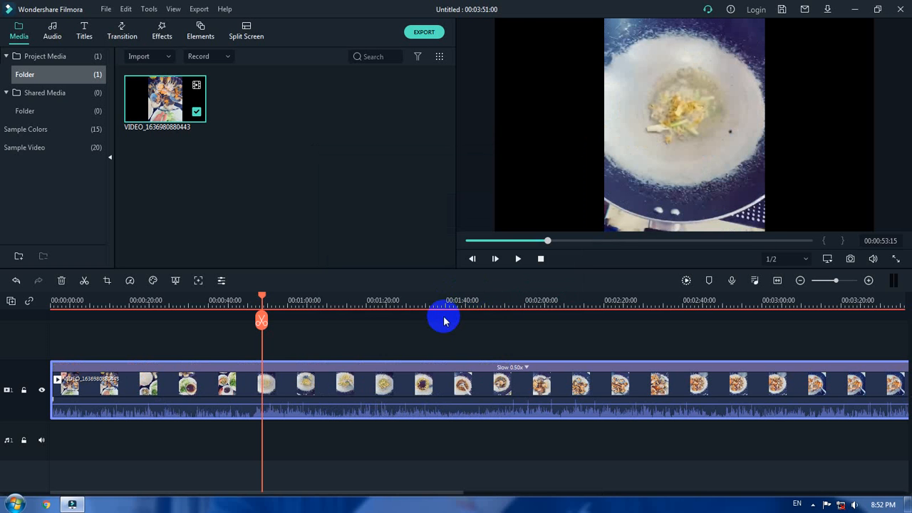
{"action": "key", "text": "space"}
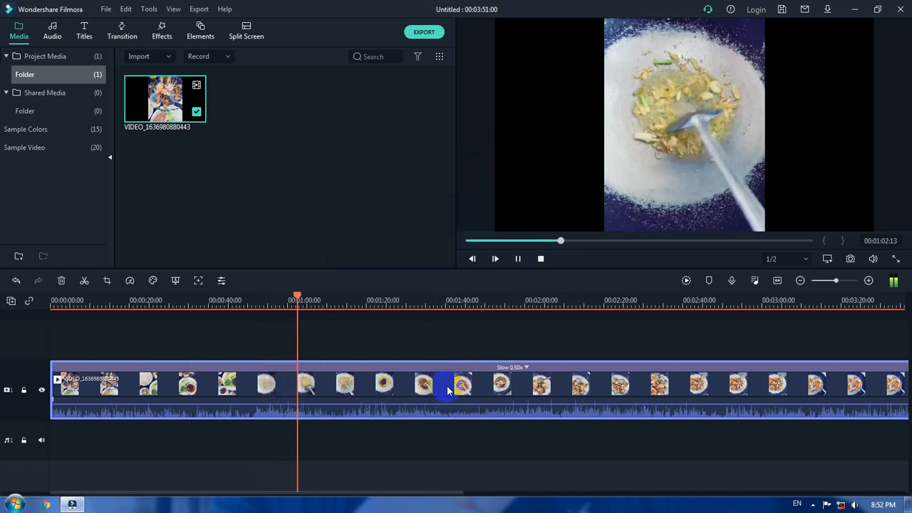
{"action": "key", "text": "space"}
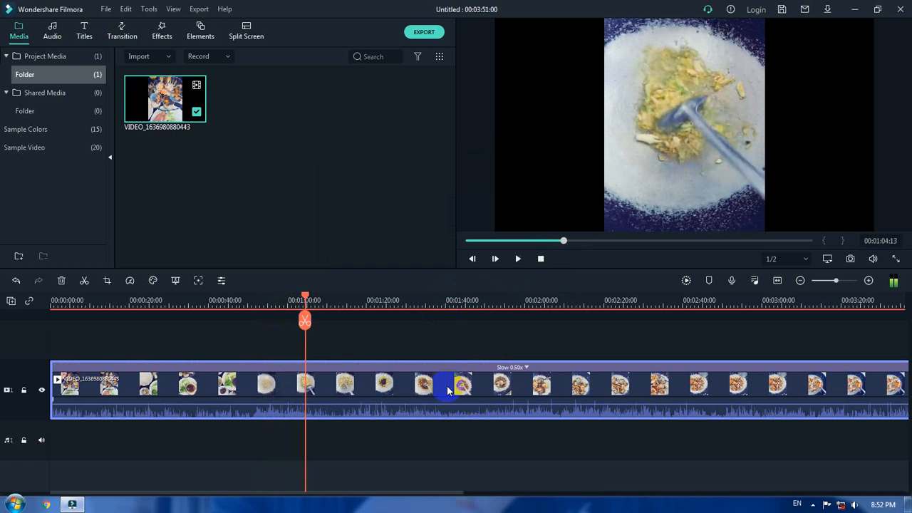
Apply the 0.5x slow speed preset to the timeline clip and preview a few seconds of playback.
{"action": "left_click", "coordinate": [527, 368]}
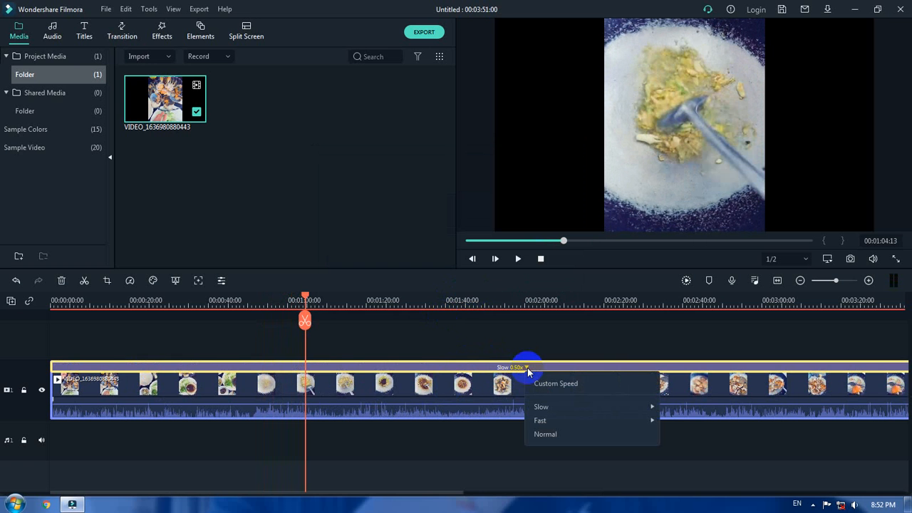
{"action": "mouse_move", "coordinate": [559, 408]}
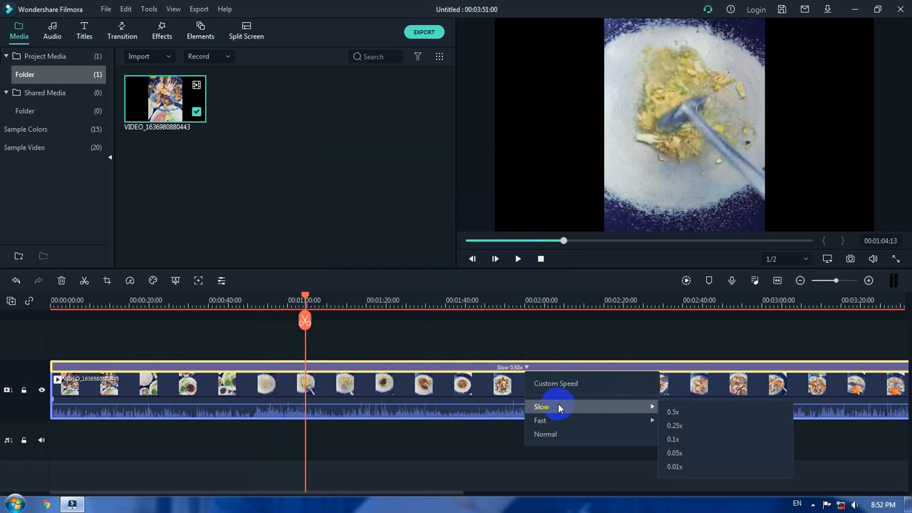
{"action": "left_click", "coordinate": [722, 411]}
{"action": "key", "text": "space"}
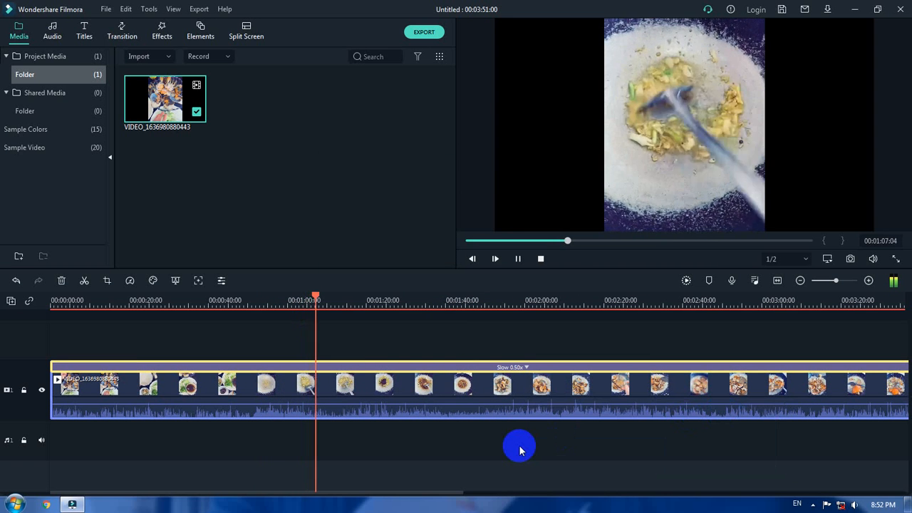
{"action": "key", "text": "space"}
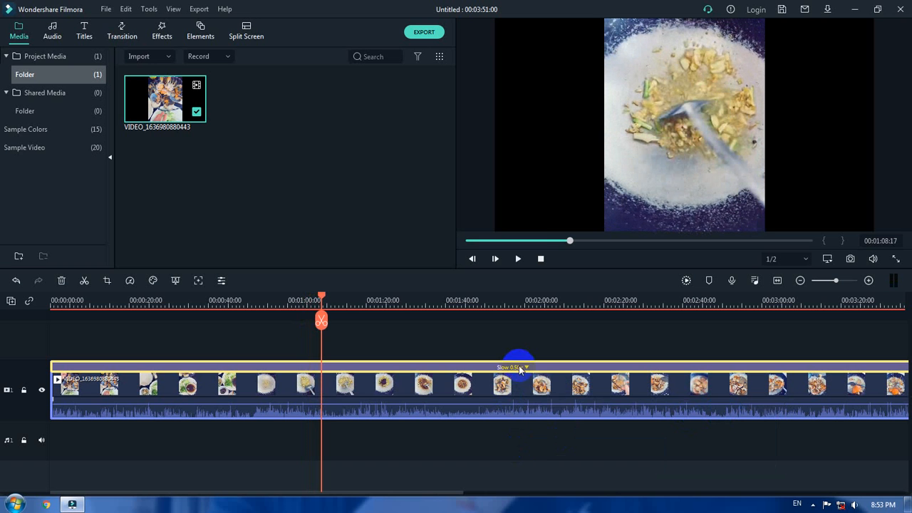
Set the timeline clip's custom speed to 0.4x and preview a few seconds of the slowed playback.
{"action": "left_click", "coordinate": [519, 366]}
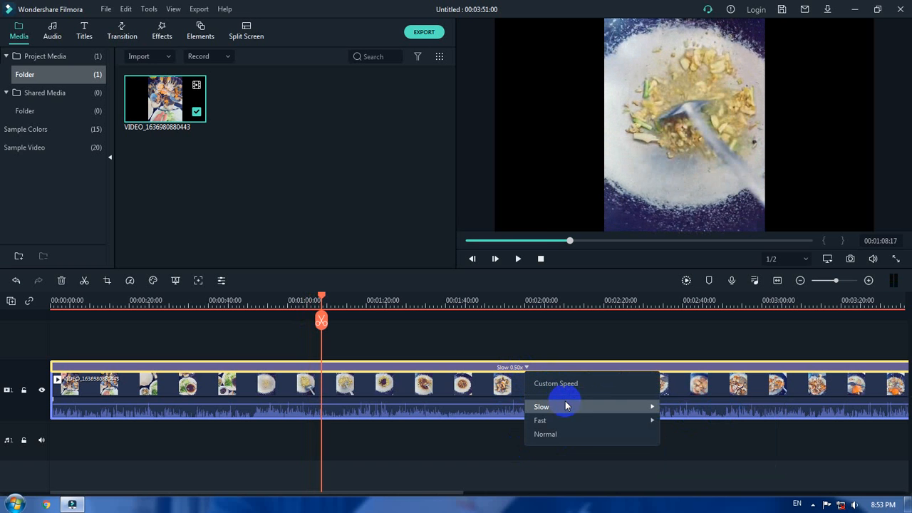
{"action": "mouse_move", "coordinate": [651, 408]}
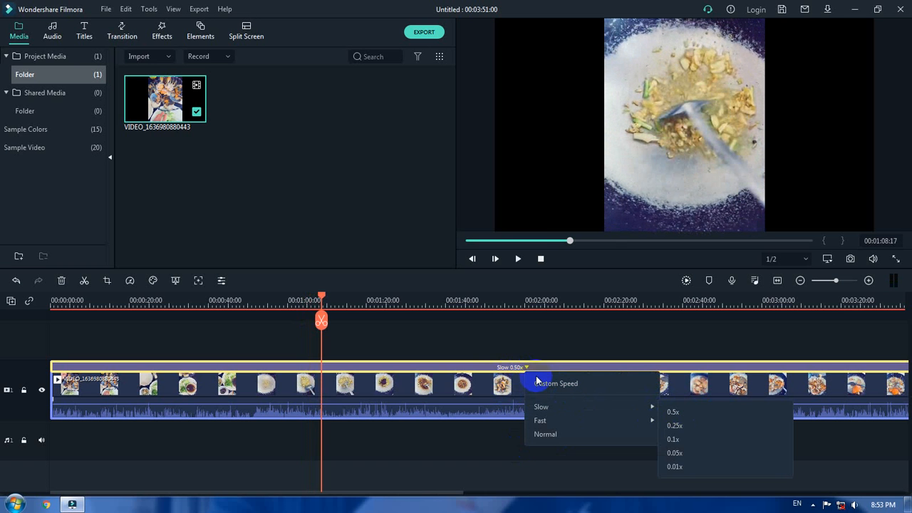
{"action": "right_click", "coordinate": [450, 380]}
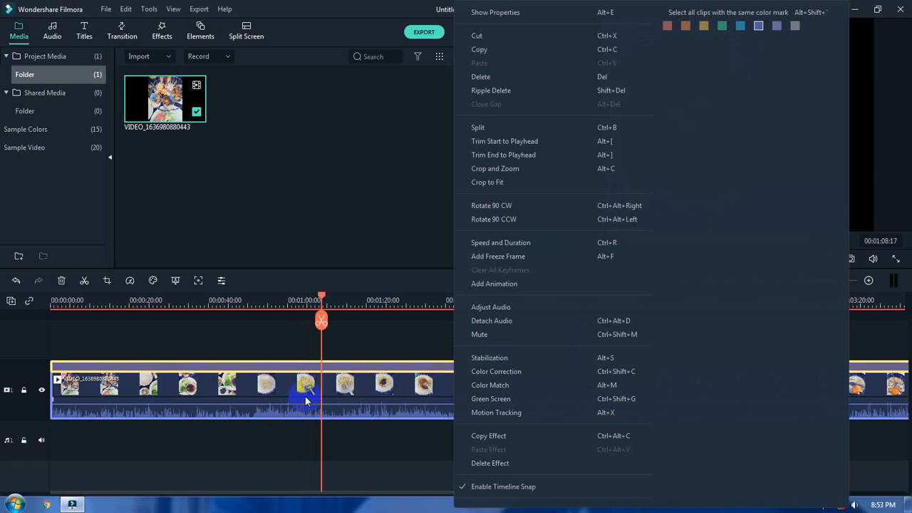
{"action": "left_click", "coordinate": [571, 244]}
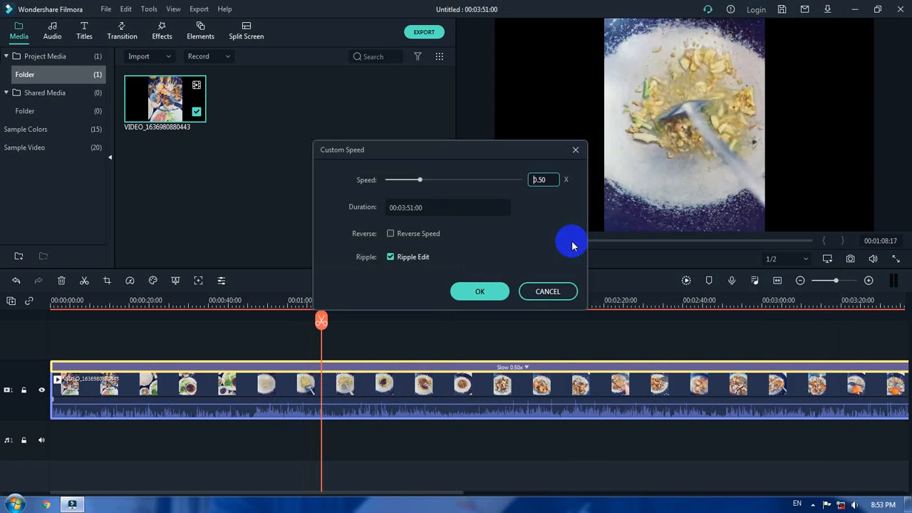
{"action": "left_click_drag", "start_coordinate": [538, 180], "coordinate": [456, 247]}
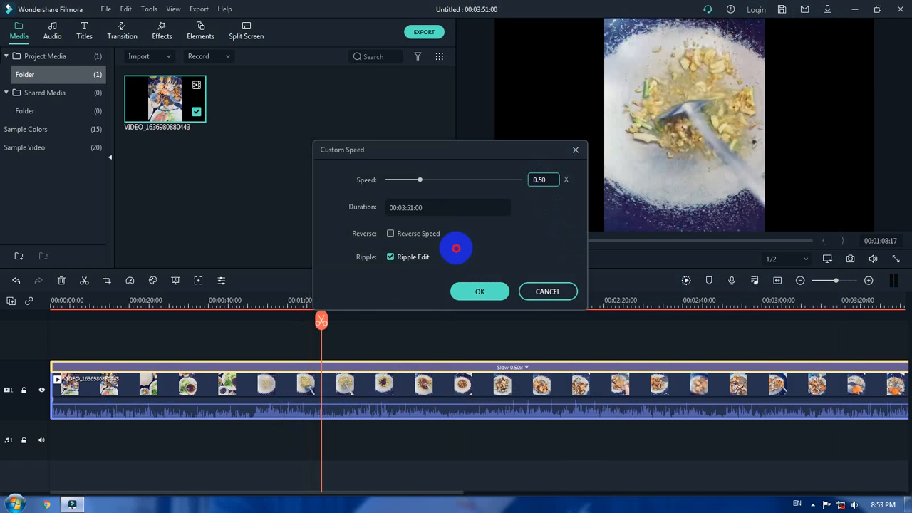
{"action": "double_click", "coordinate": [546, 180]}
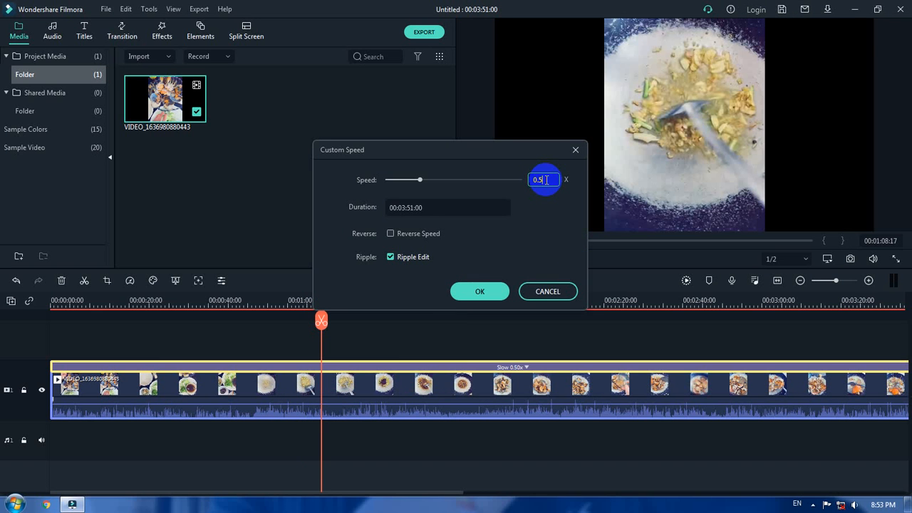
{"action": "key", "text": "BackSpace"}
{"action": "type", "text": "4"}
{"action": "left_click", "coordinate": [479, 291]}
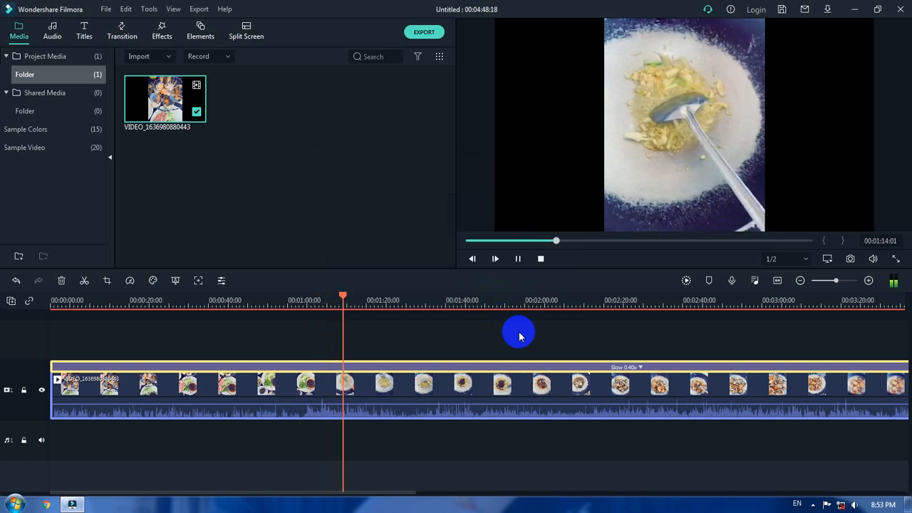
{"action": "key", "text": "space"}
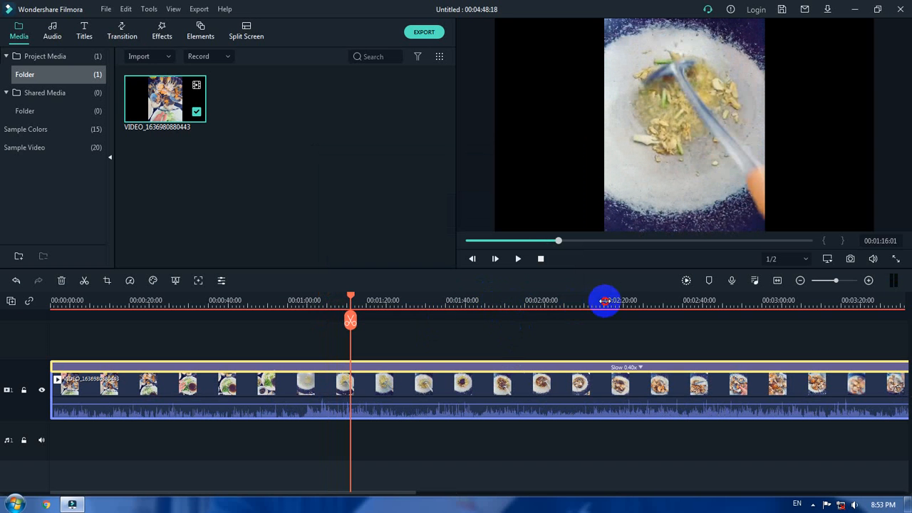
Start exporting the project as a local video file and name the output "faster to slow".
{"action": "left_click_drag", "start_coordinate": [605, 300], "coordinate": [310, 299]}
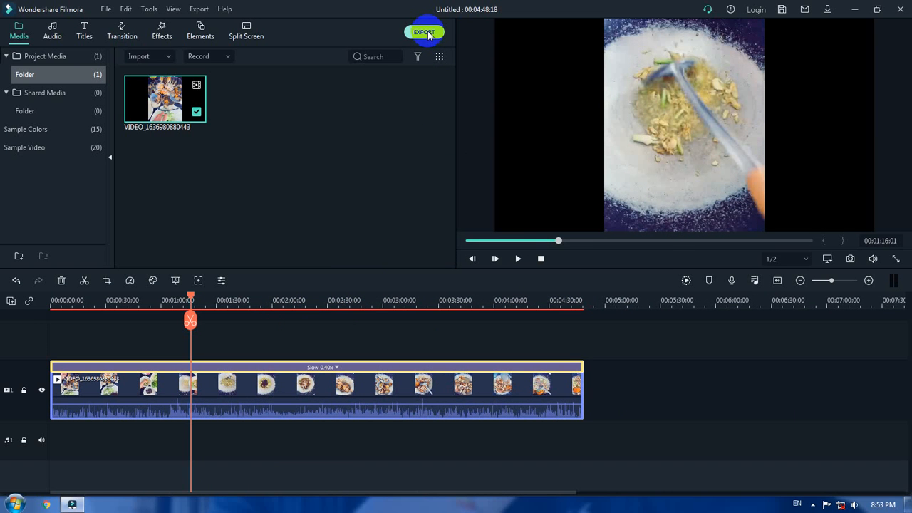
{"action": "left_click", "coordinate": [425, 33]}
{"action": "left_click", "coordinate": [510, 129]}
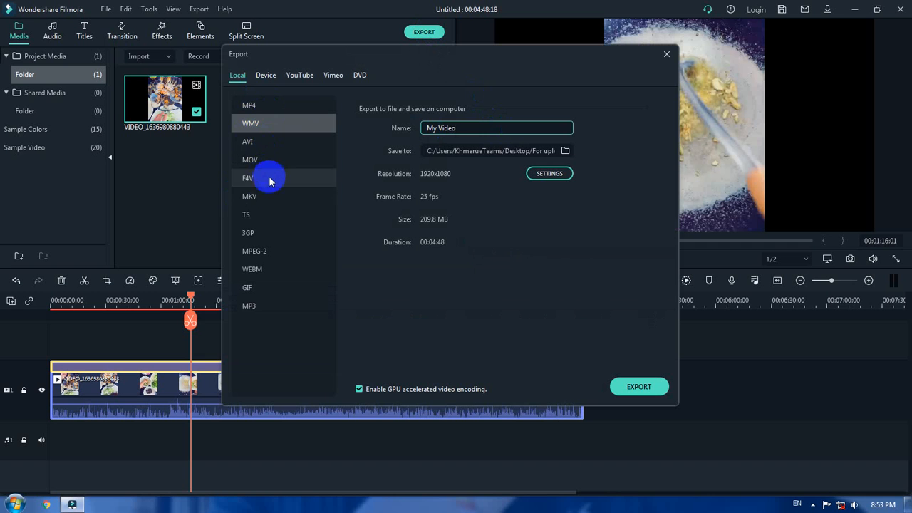
{"action": "triple_click", "coordinate": [485, 129]}
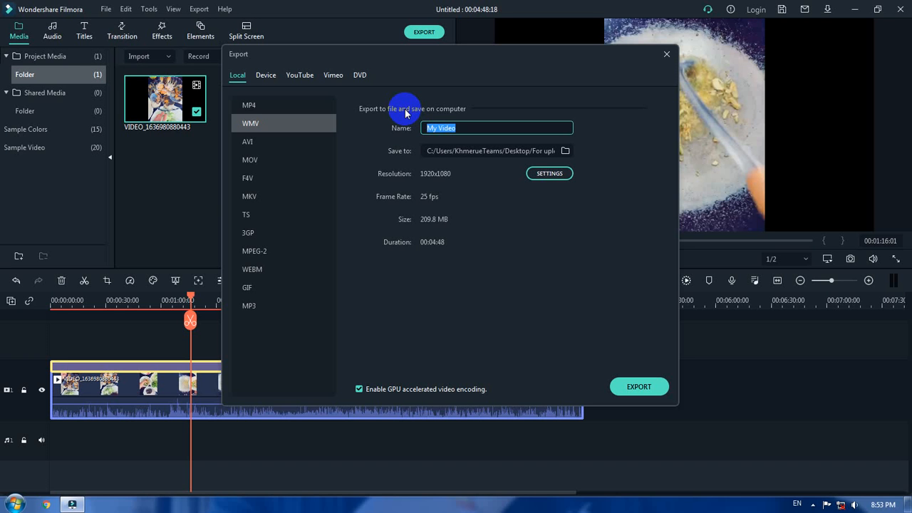
{"action": "type", "text": "G"}
{"action": "key", "text": "BackSpace"}
{"action": "type", "text": "fasterto slow"}
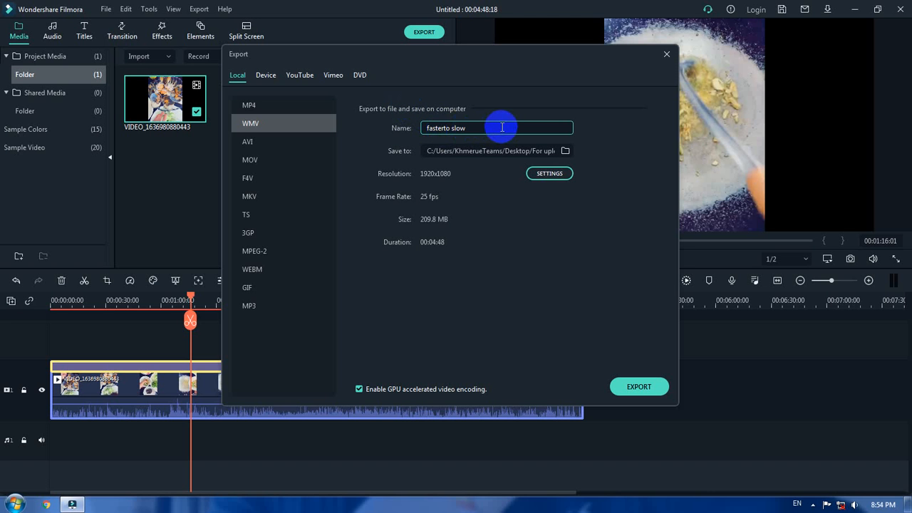
{"action": "left_click", "coordinate": [444, 130]}
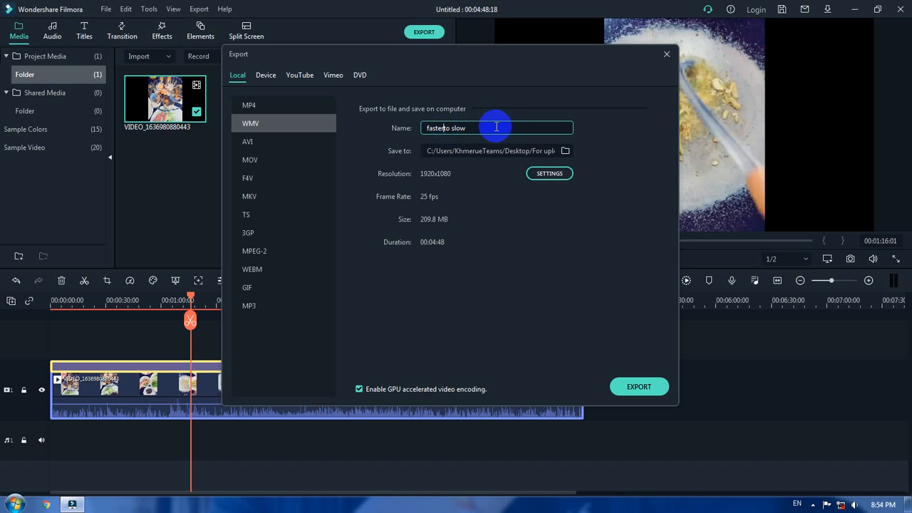
Set the export frame rate to 30 fps and start the export of the video.
{"action": "left_click", "coordinate": [552, 174]}
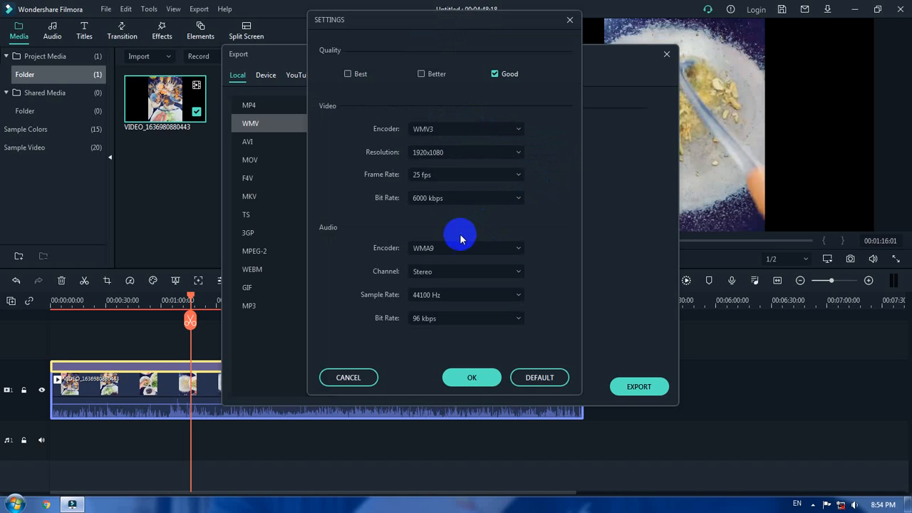
{"action": "left_click", "coordinate": [448, 177]}
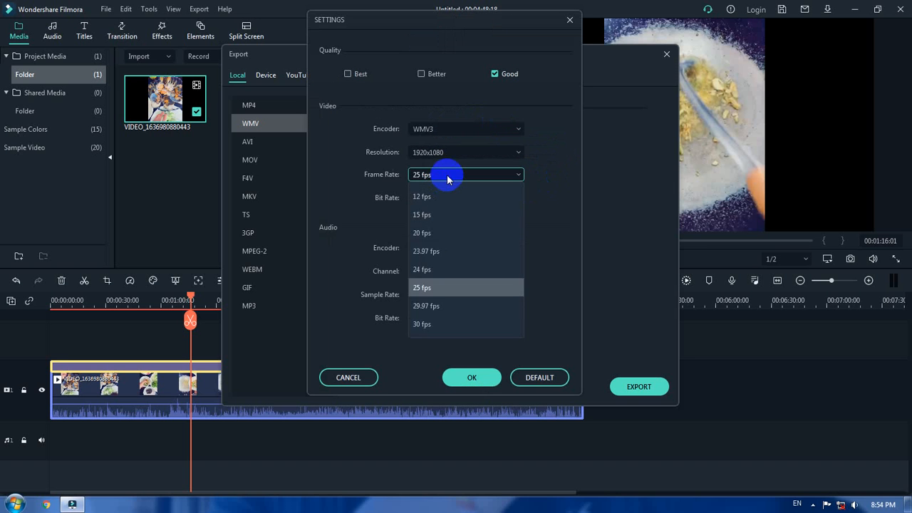
{"action": "left_click", "coordinate": [443, 325]}
{"action": "left_click", "coordinate": [474, 378]}
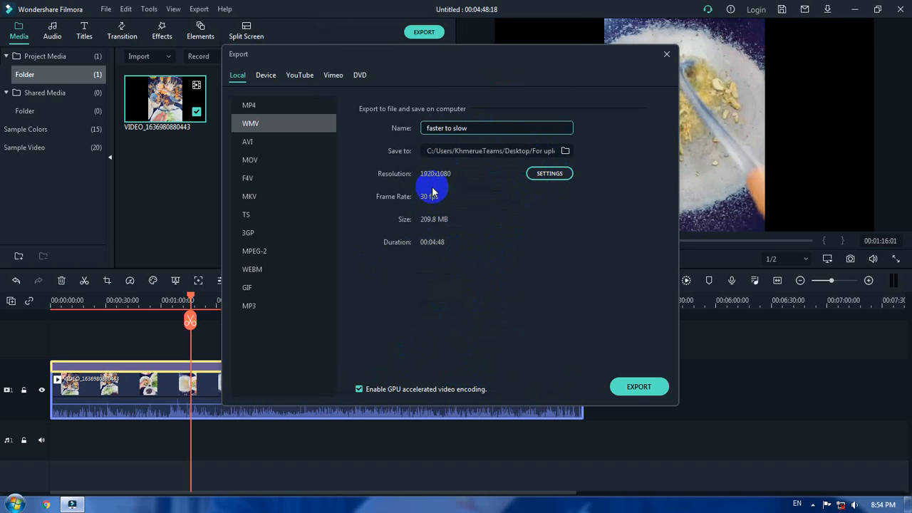
{"action": "left_click", "coordinate": [637, 391]}
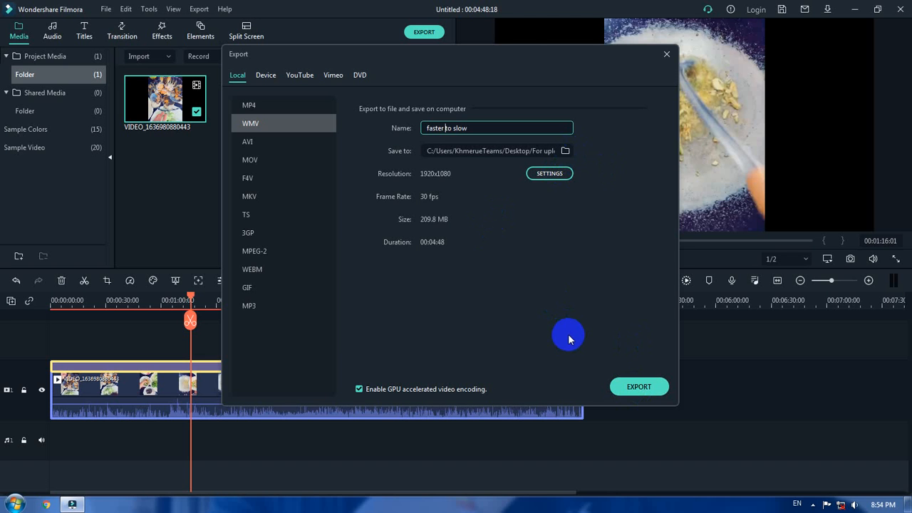
{"action": "left_click", "coordinate": [640, 387]}
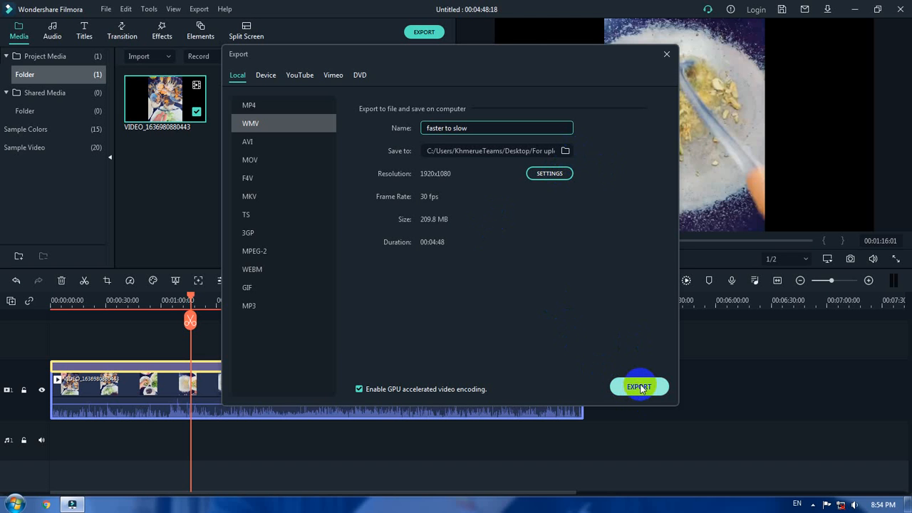